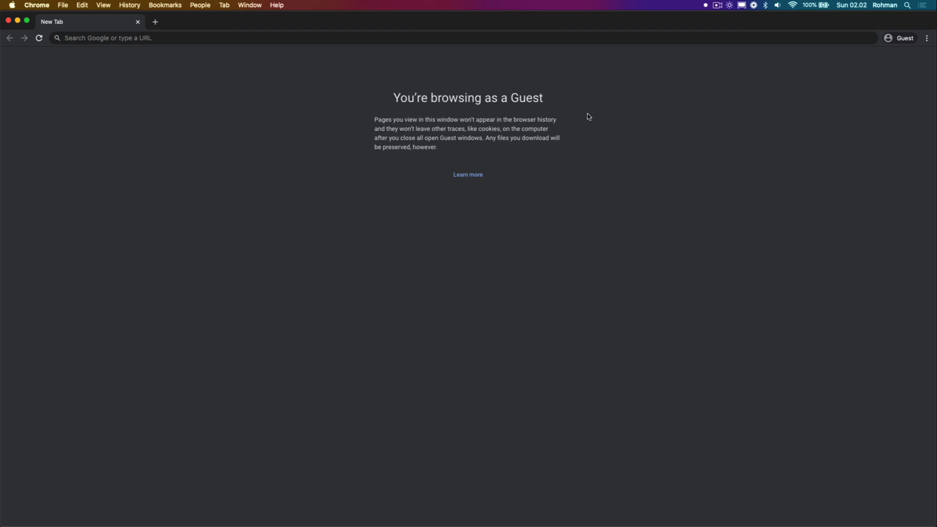
left_click_drag(936, 173, 426, 172)
left_click(376, 215)
key("space")
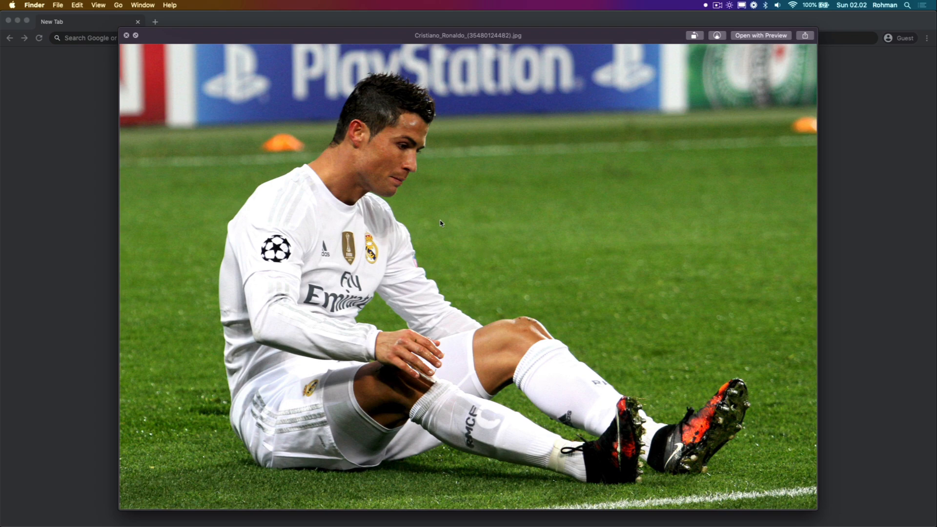
key("space")
left_click_drag(469, 174, 559, 159)
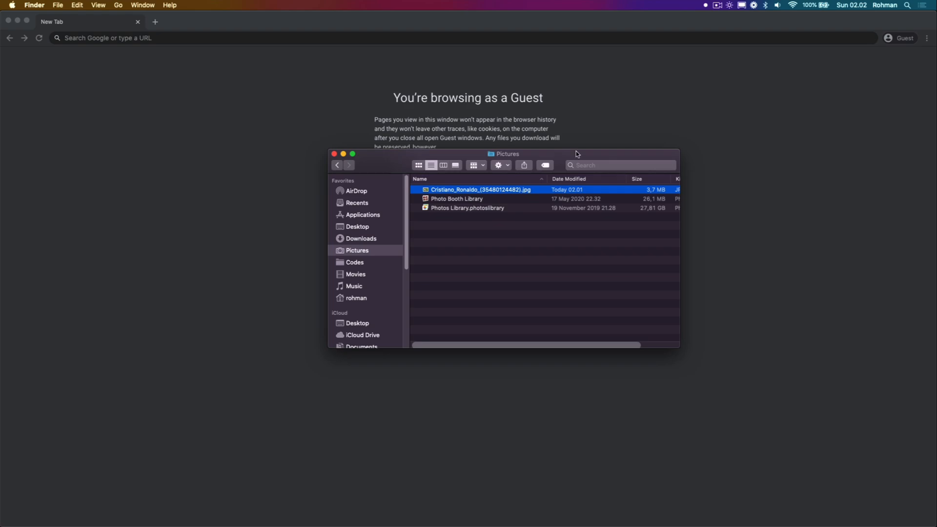
key("super+w")
left_click(272, 134)
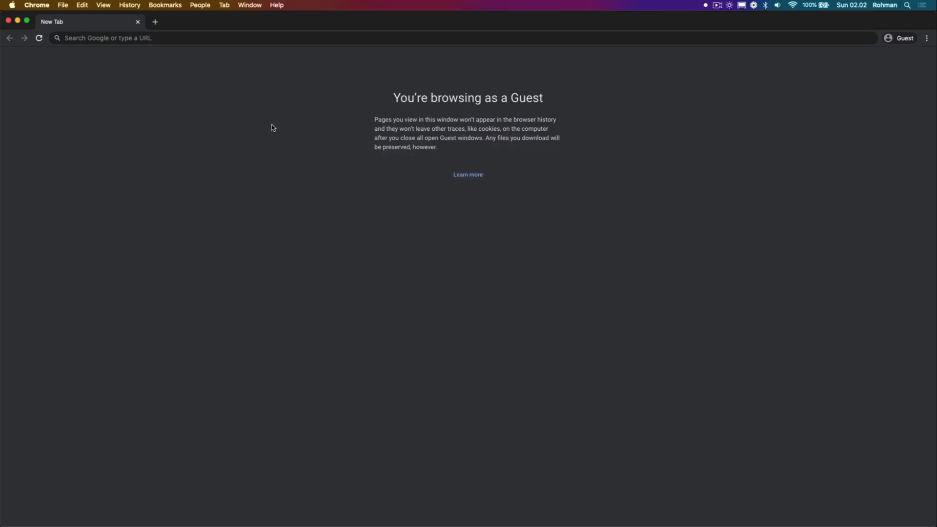
Open the remove.bg website in Chrome.
left_click(288, 37)
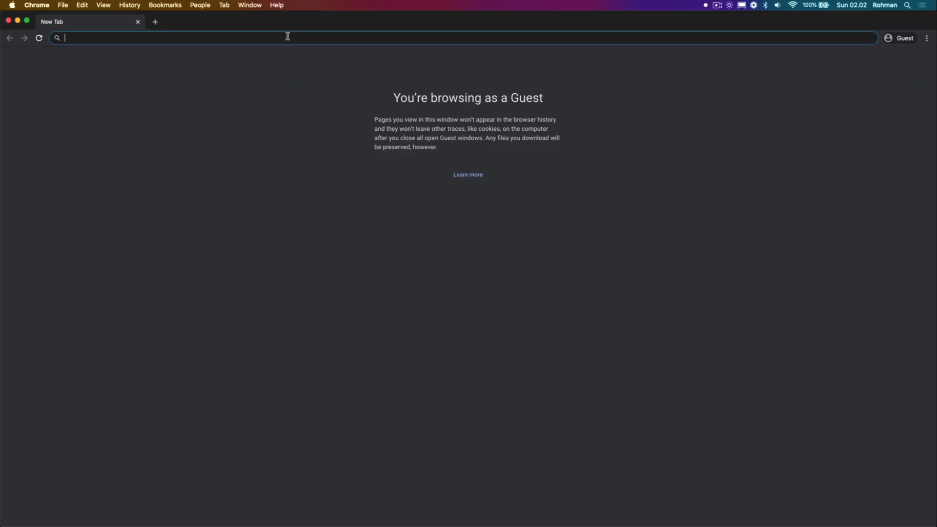
type("remove.bg")
key("Return")
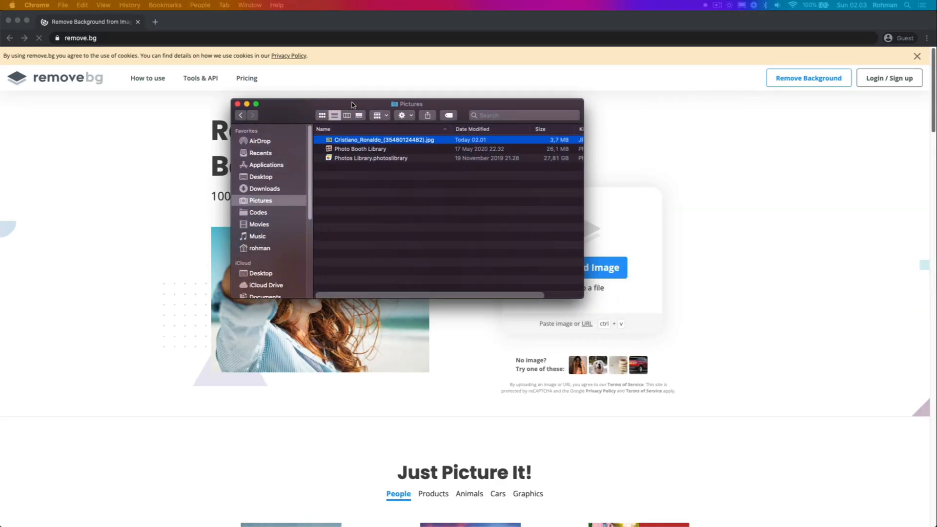
left_click_drag(489, 93, 936, 112)
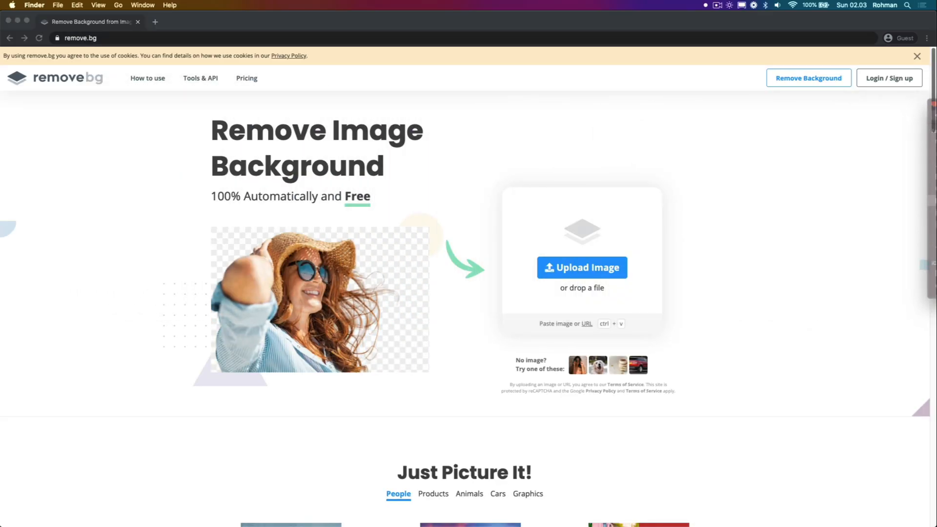
scroll(341, 293, "down", 2)
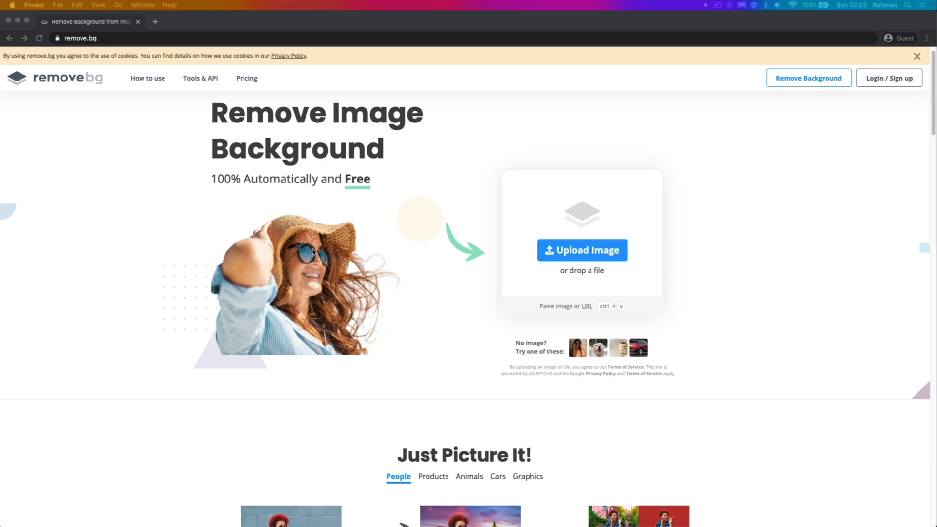
scroll(297, 272, "down", 3)
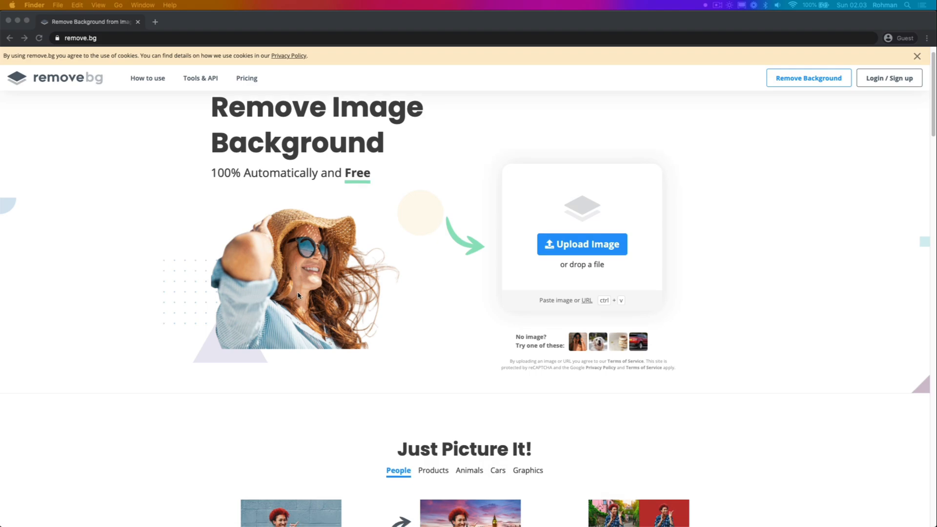
scroll(298, 295, "up", 3)
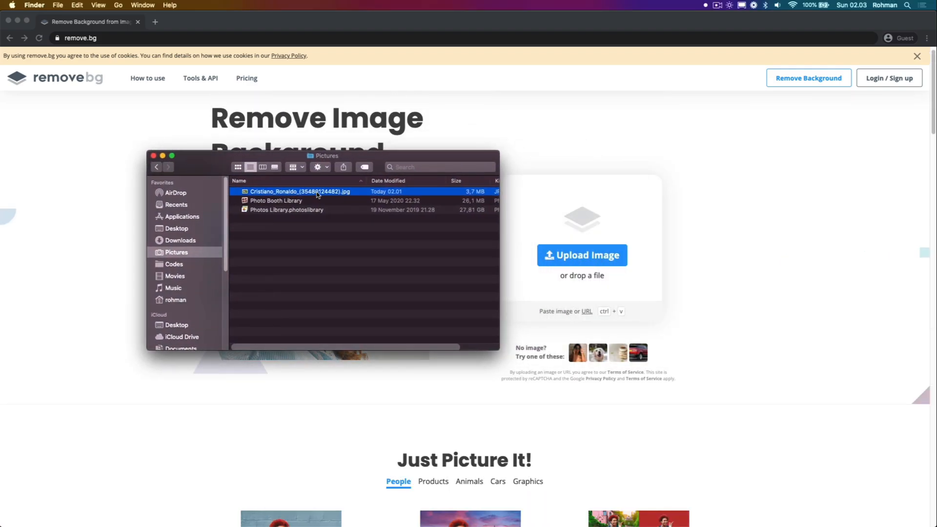
left_click_drag(295, 192, 597, 257)
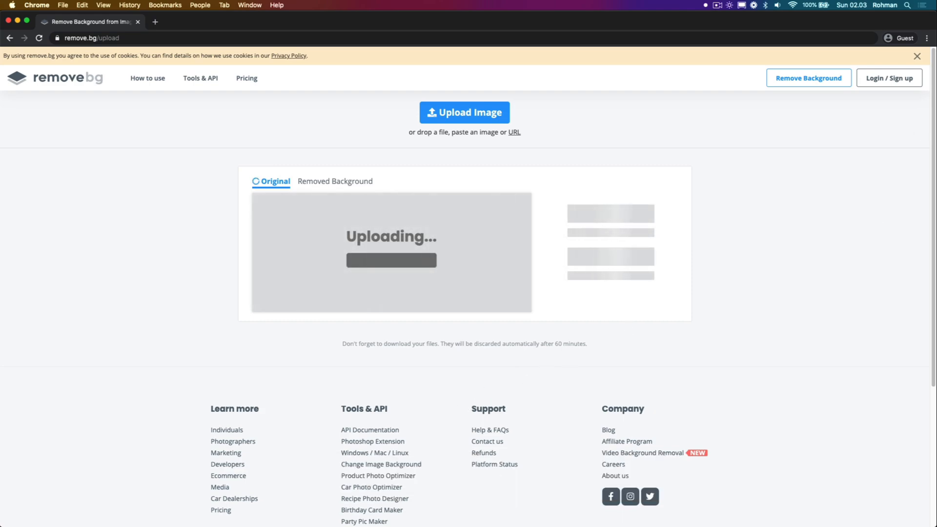
key("super+Tab")
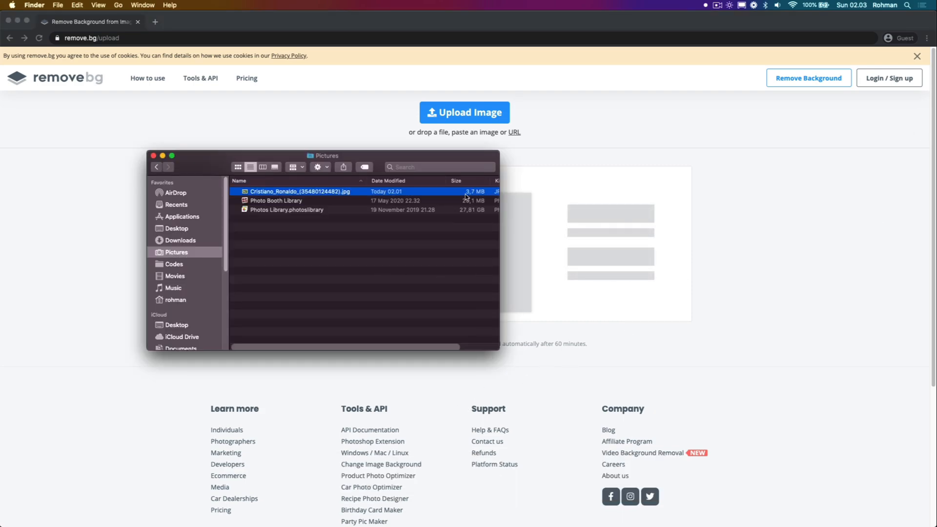
left_click_drag(435, 154, 737, 211)
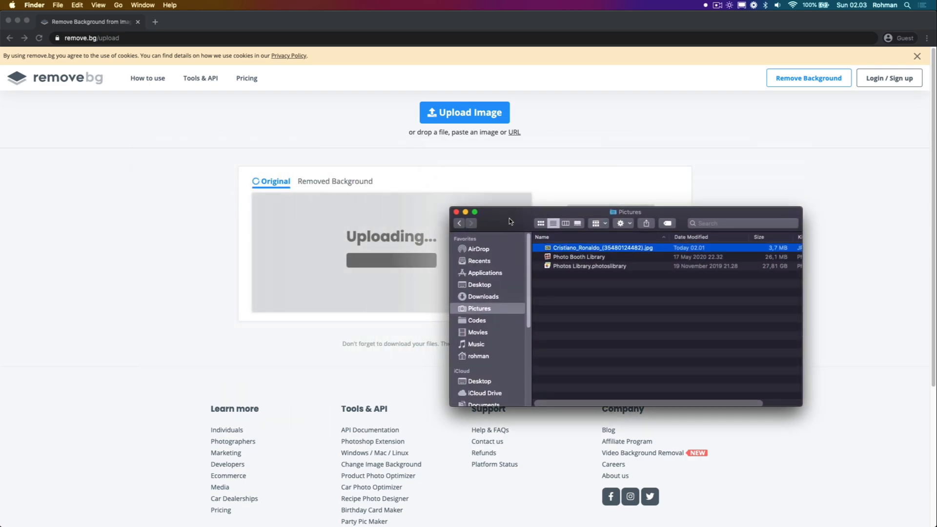
left_click(579, 184)
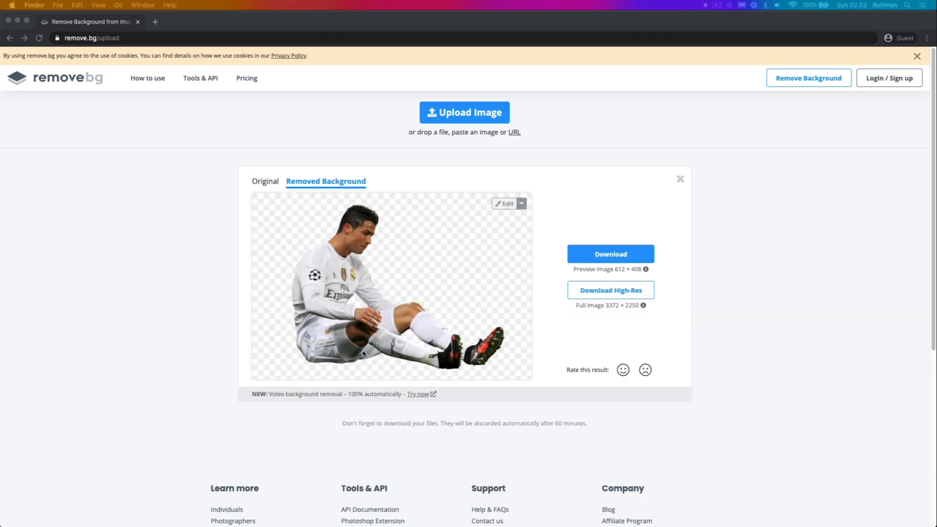
Preview the original Ronaldo photo in Finder to compare it with the background-removed result, and close the preview and Finder window.
left_click(416, 173)
key("super+Tab")
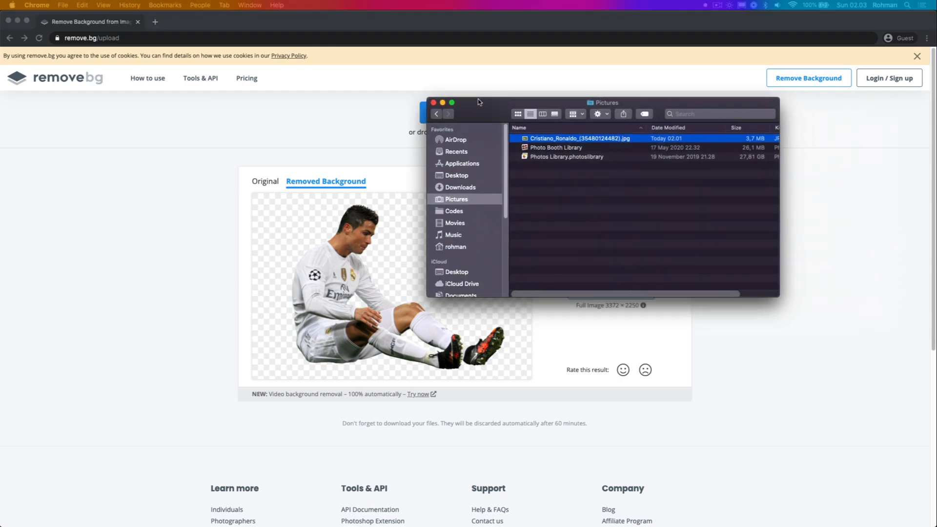
left_click_drag(488, 116, 421, 105)
key("space")
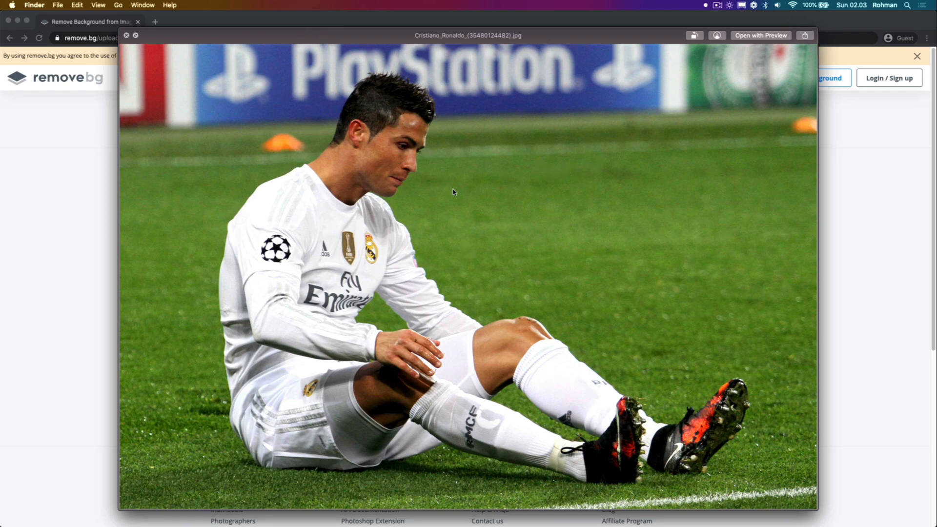
left_click(126, 35)
key("super+w")
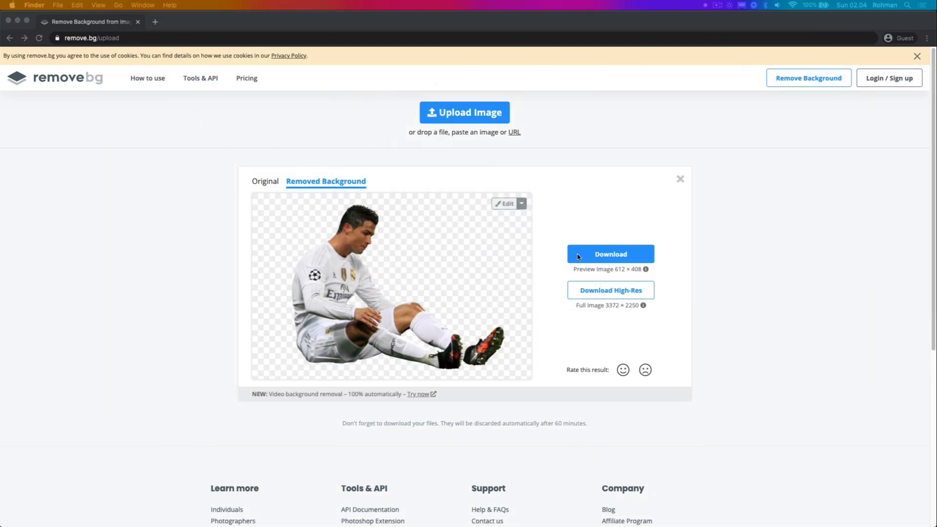
left_click(413, 266)
left_click(611, 291)
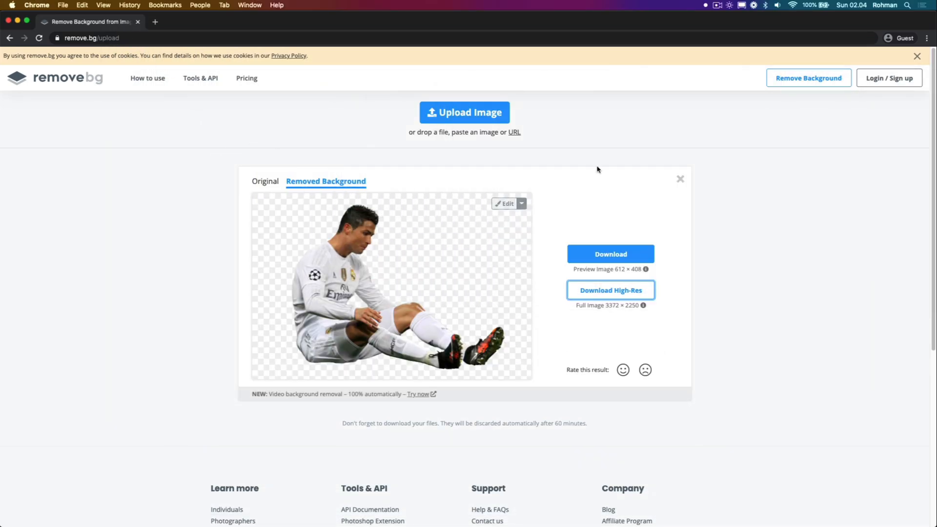
left_click(549, 147)
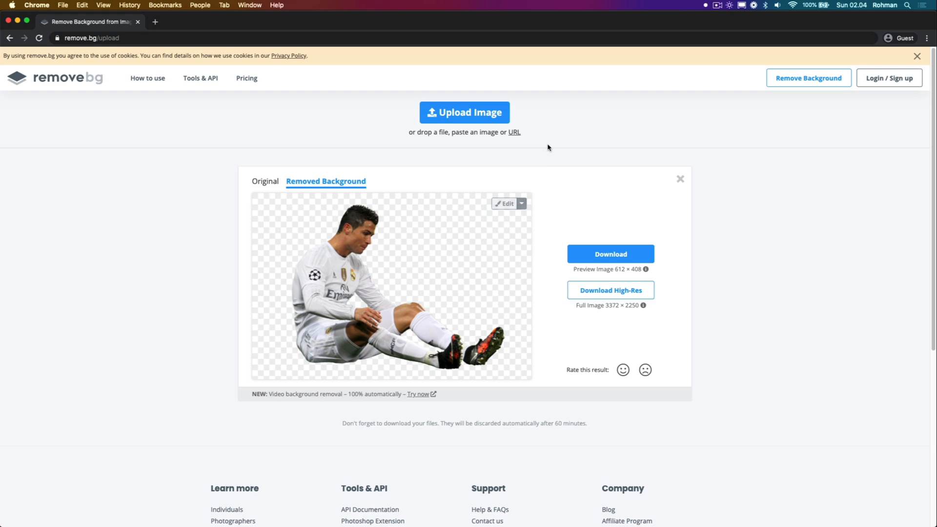
Download the 612 × 408 preview image with the background removed, view the downloaded PNG and close it.
left_click(613, 254)
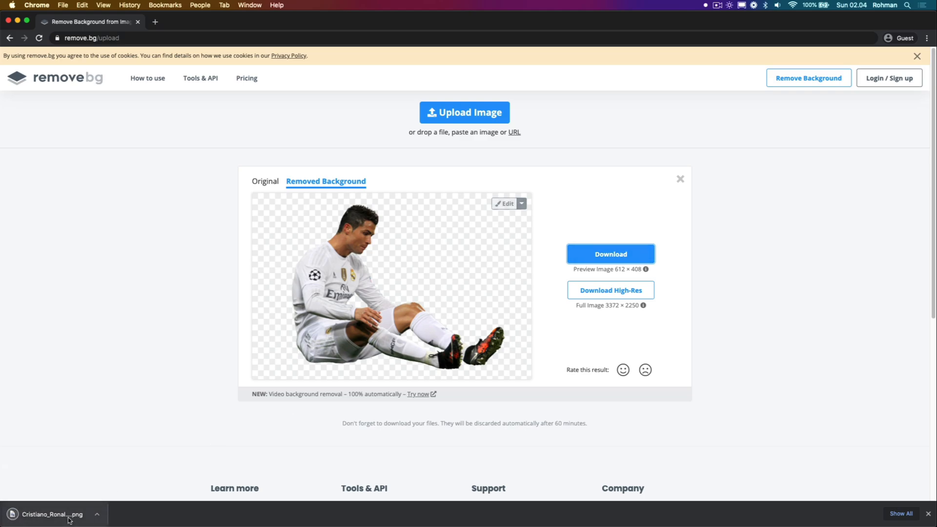
left_click(69, 520)
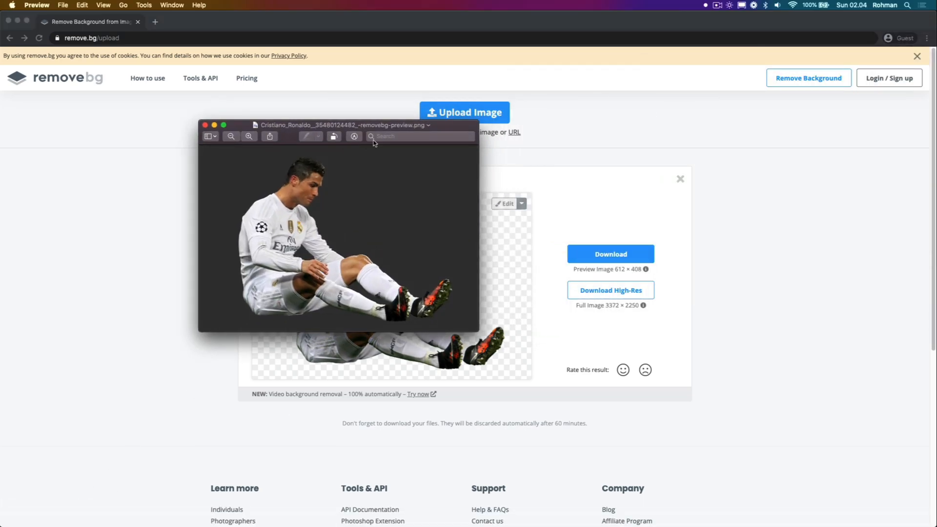
left_click(205, 125)
Examine the high-resolution download offer for the full 3372 × 2250 image and dismiss it.
left_click(622, 316)
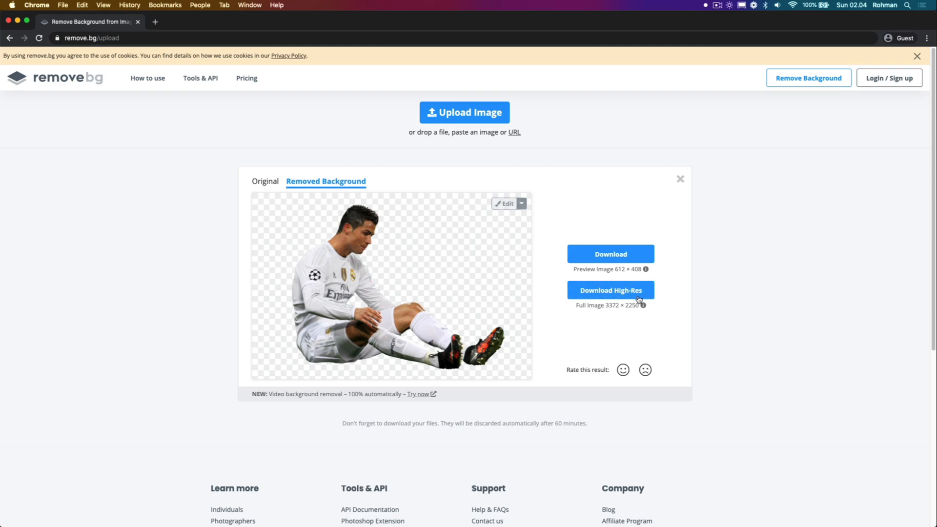
left_click(617, 292)
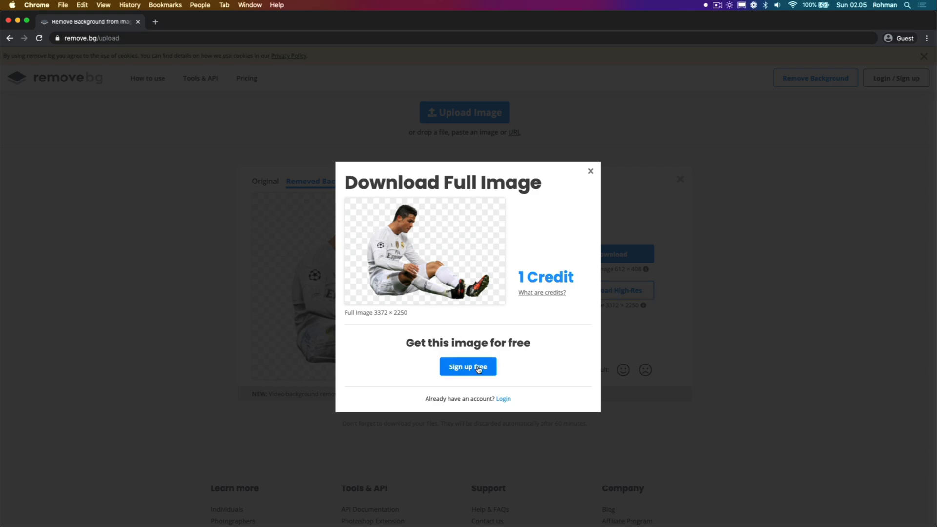
left_click(632, 227)
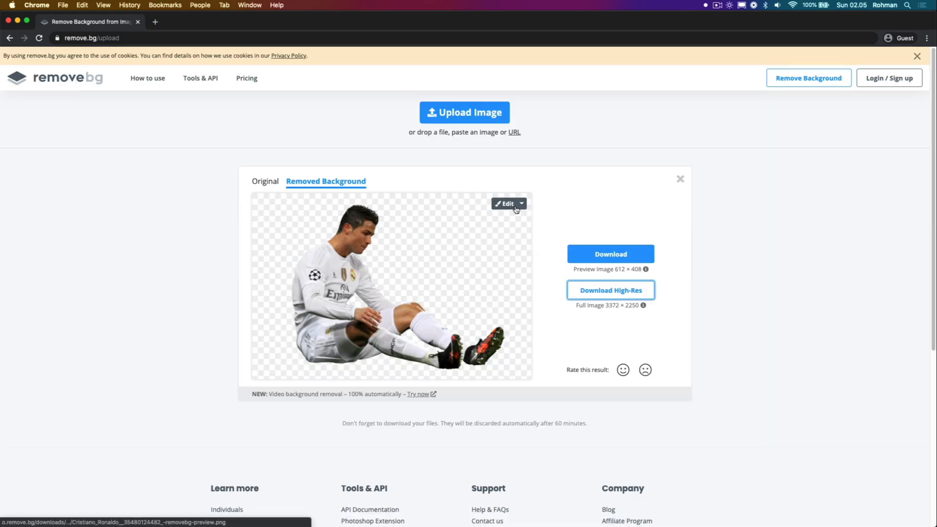
Open the background-removed image for editing.
left_click(521, 204)
left_click(548, 215)
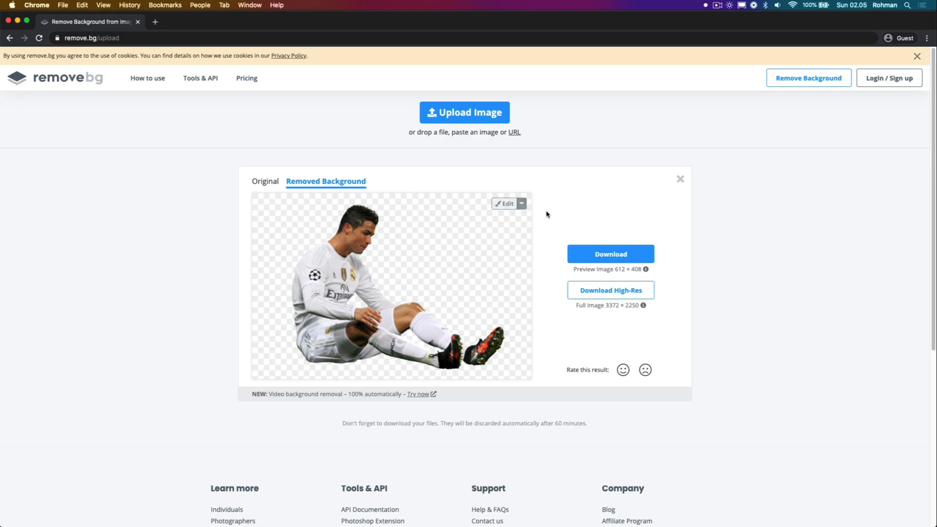
left_click(502, 205)
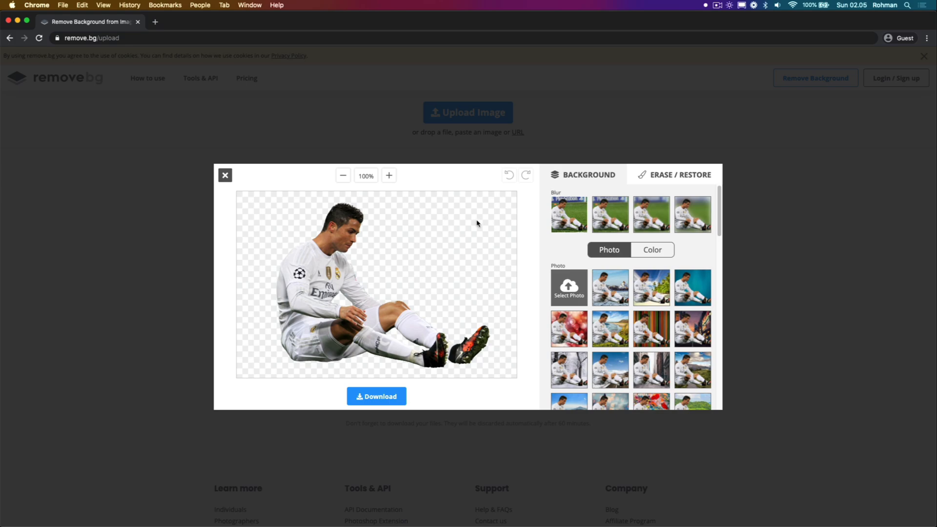
Try the different blur levels on the photo's original stadium background.
left_click(651, 224)
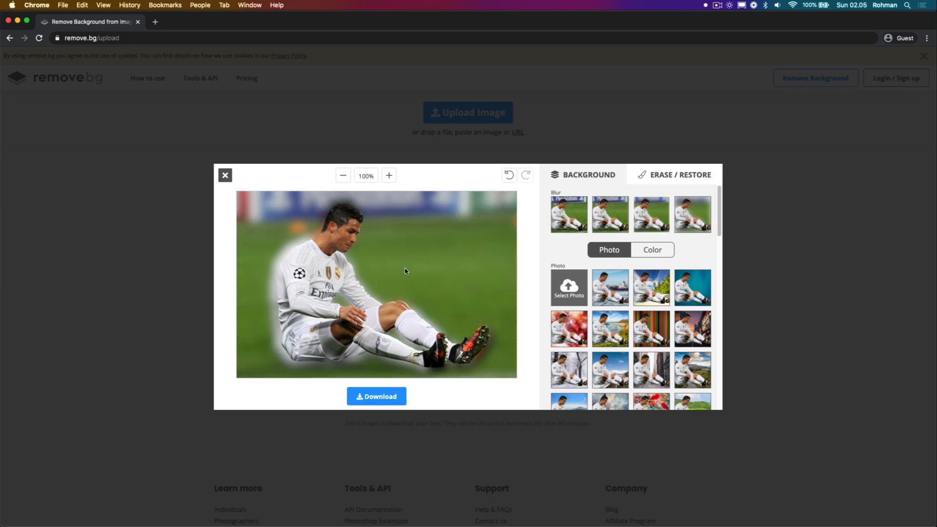
left_click(608, 219)
left_click(696, 217)
left_click(661, 218)
left_click(610, 219)
left_click(575, 220)
Try the icy city riverside and the tropical palm beach photos as the background, and browse the other stock backgrounds.
left_click(604, 297)
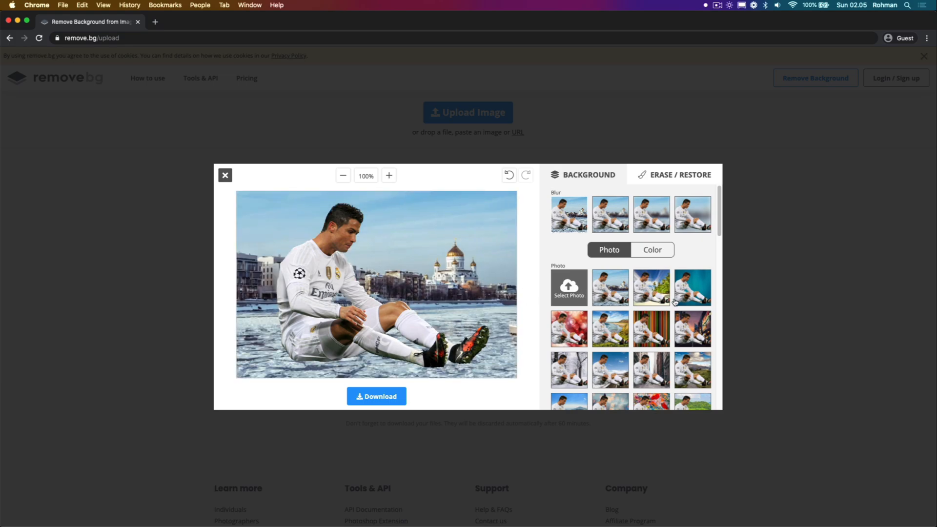
left_click(656, 293)
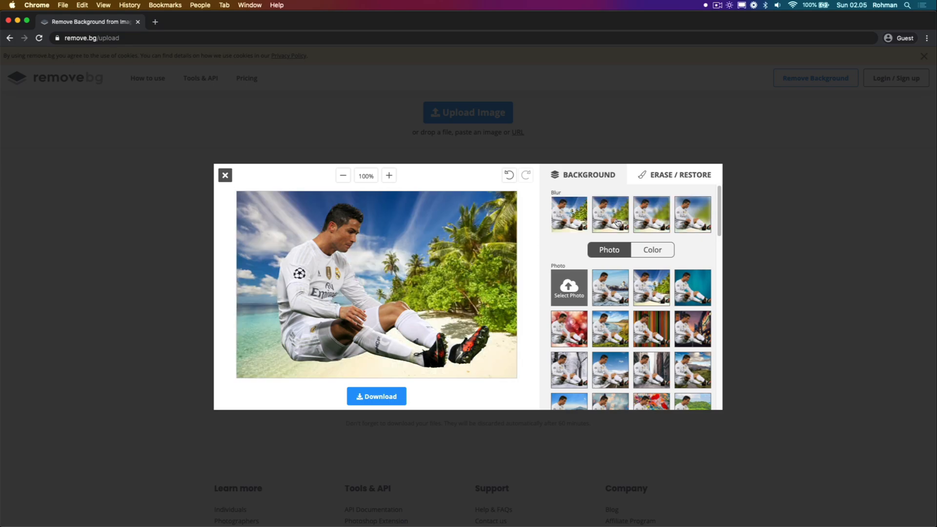
scroll(617, 332, "down", 2)
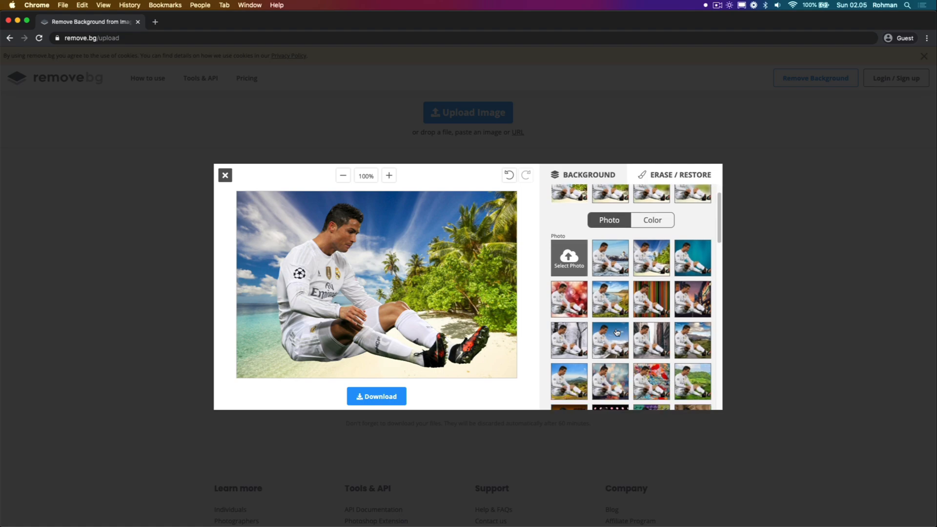
left_click(577, 259)
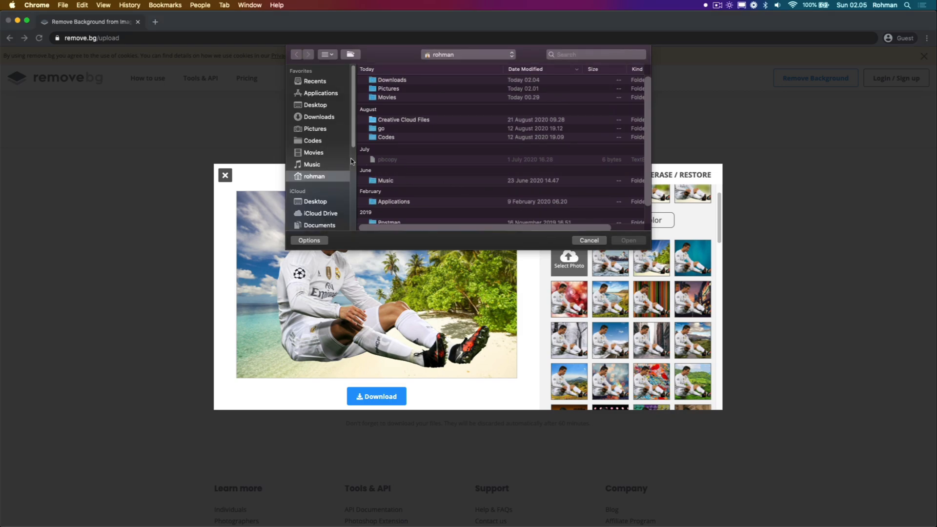
left_click(325, 129)
left_click(412, 82)
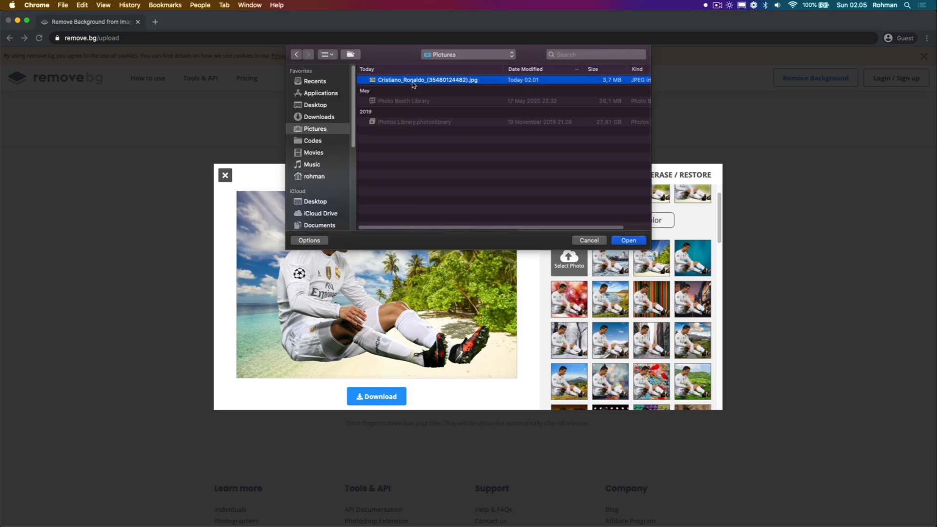
double_click(413, 81)
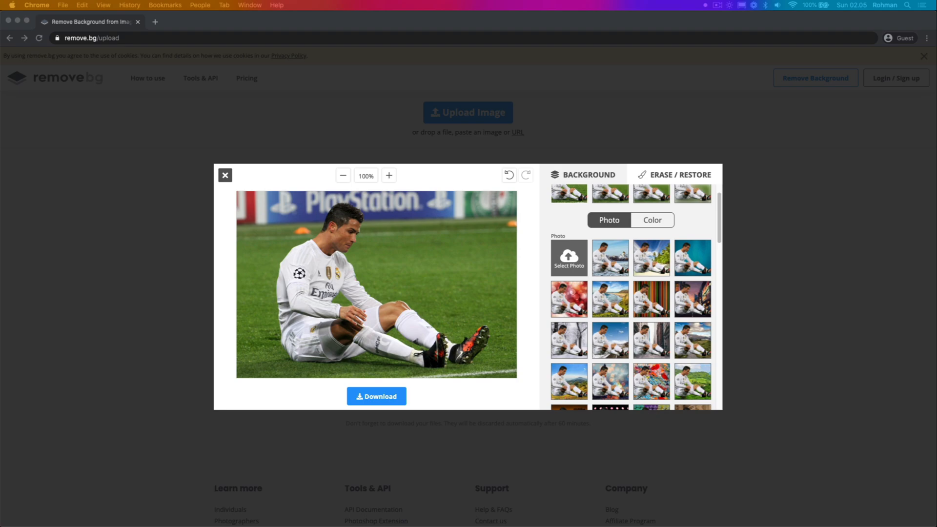
Search Google for "monas" in a new browser tab.
left_click(156, 23)
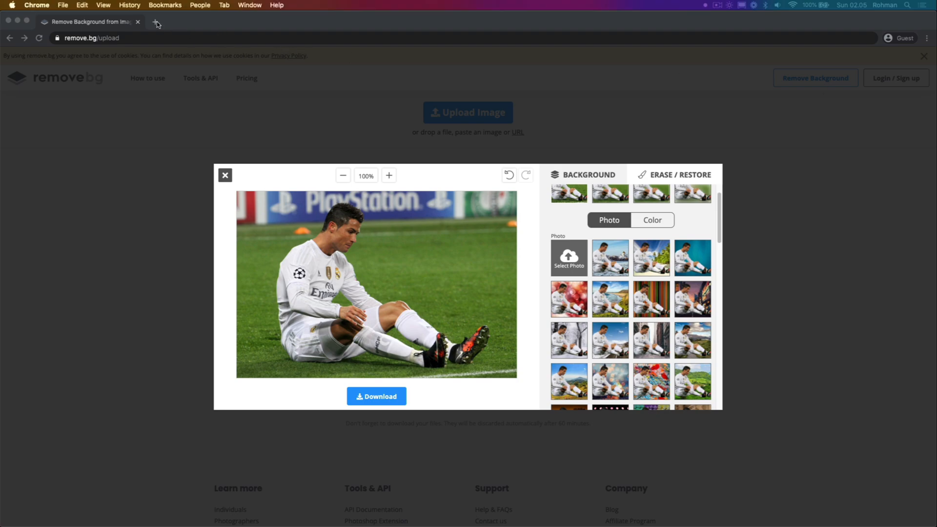
type("monas")
key("Return")
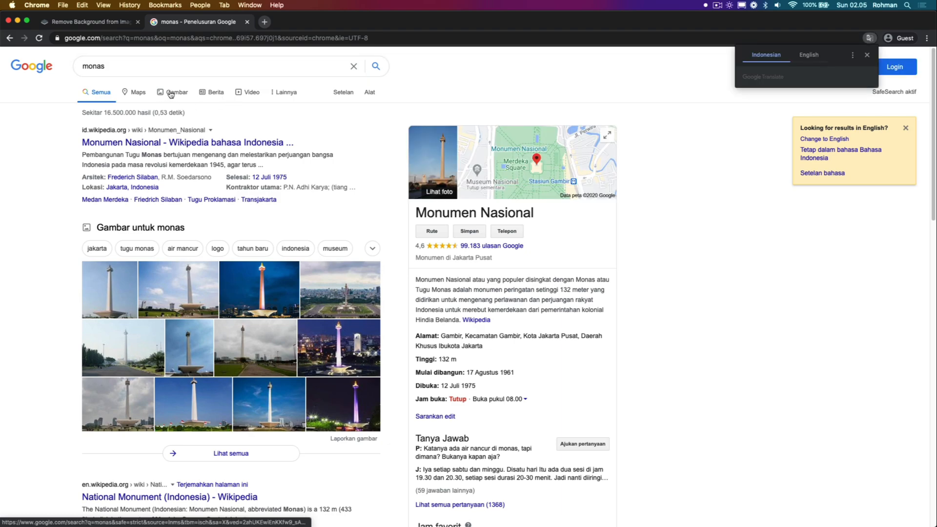
left_click(717, 5)
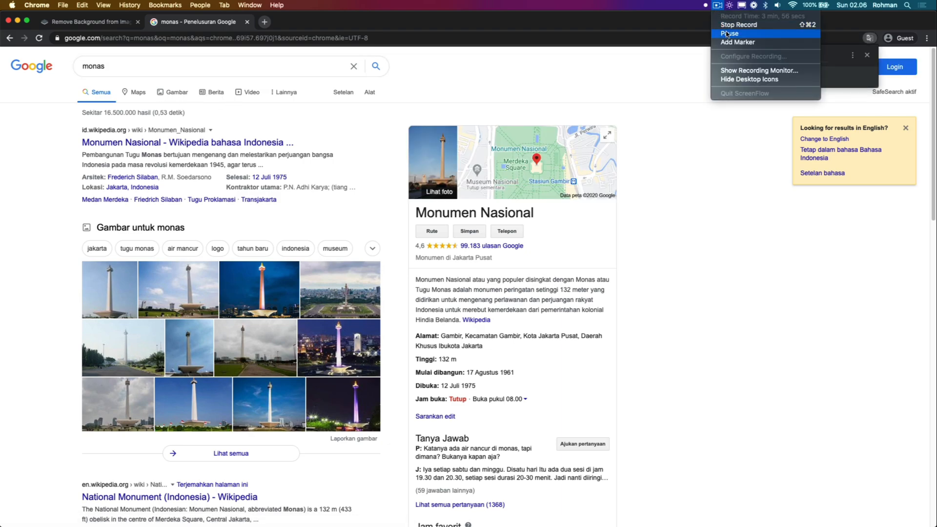
left_click(728, 34)
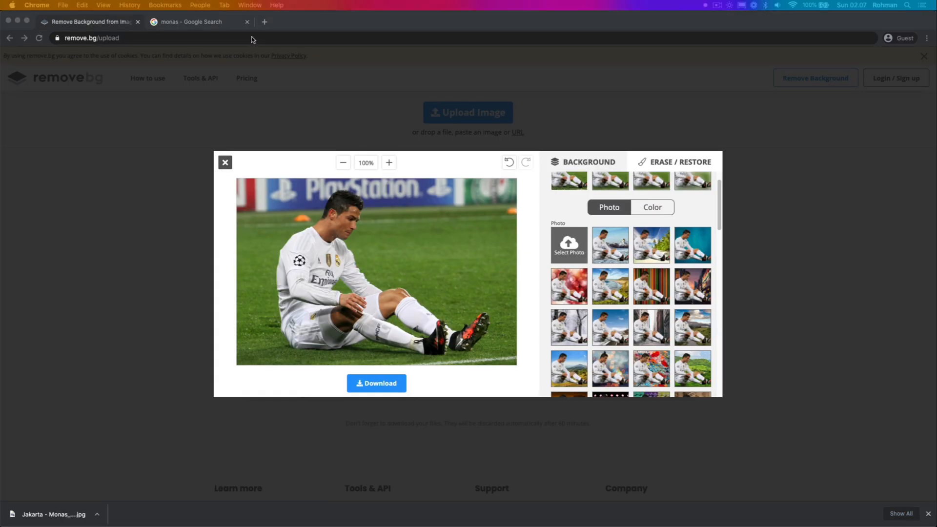
Dismiss the finished download notice and upload Jakarta - Monas_ (1).jpg from the Pictures folder as the custom background photo.
left_click(372, 20)
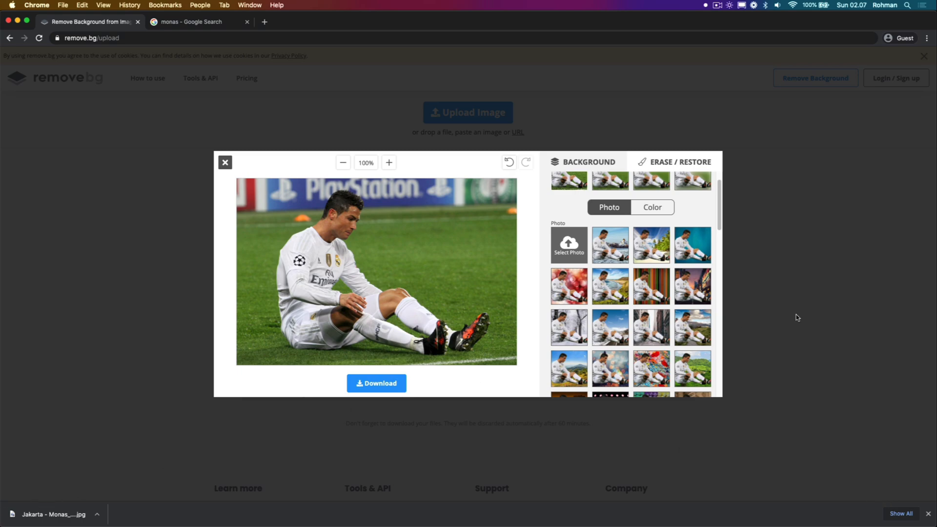
left_click(927, 515)
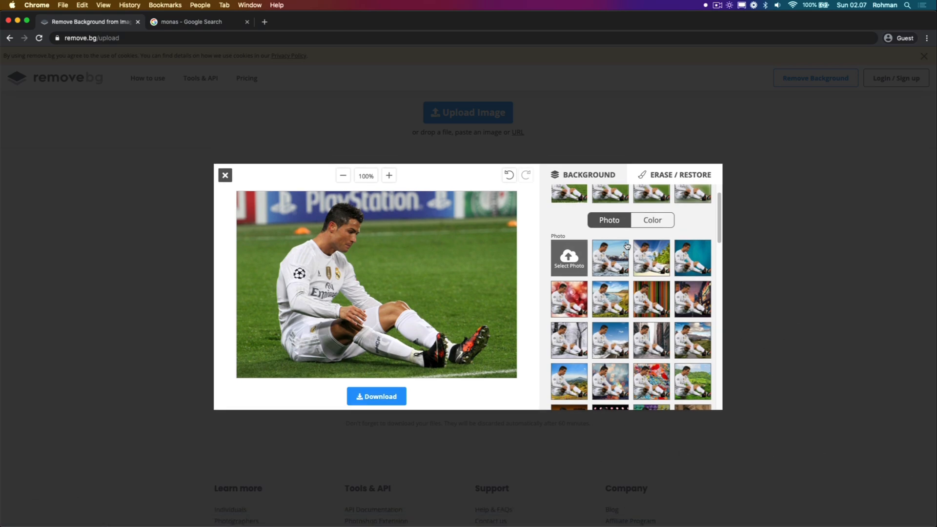
left_click(568, 258)
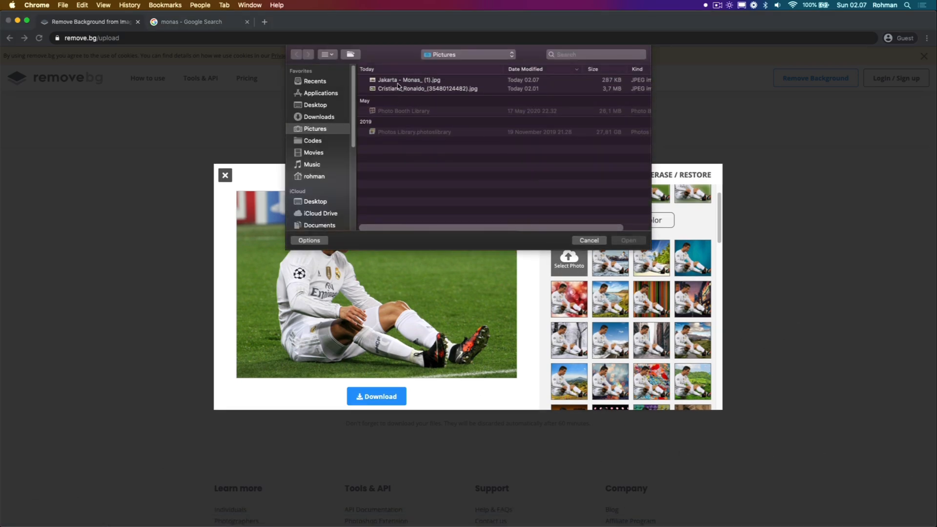
double_click(398, 79)
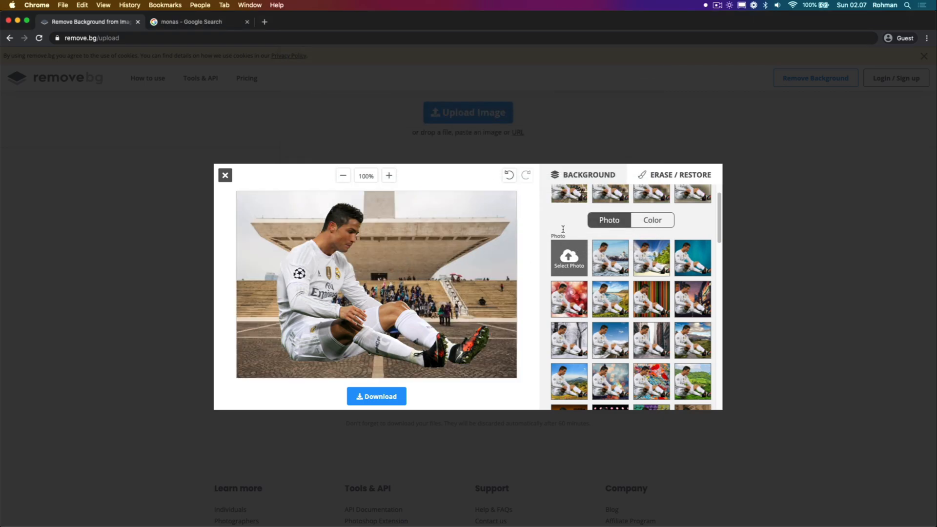
Download the image with the Monas background, open the downloaded PNG to check it, and close it and the download prompt.
left_click(390, 395)
left_click(463, 286)
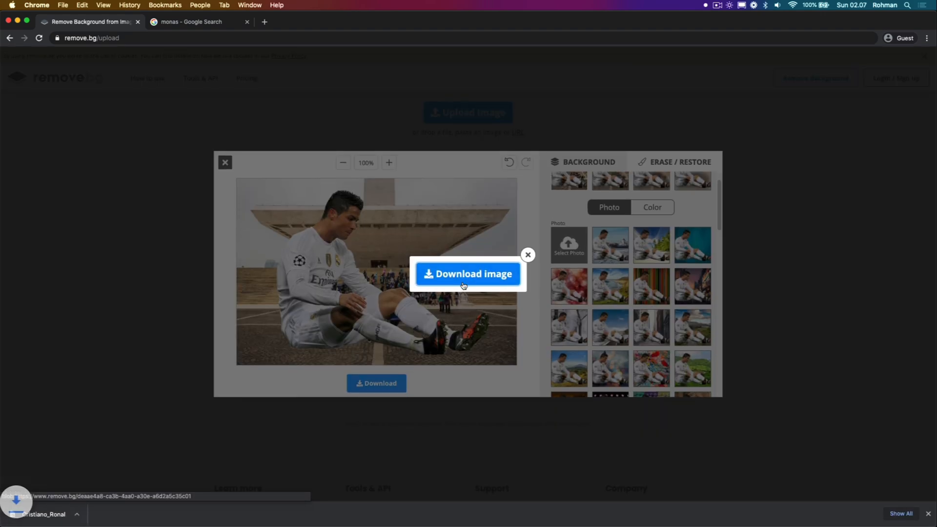
left_click(59, 515)
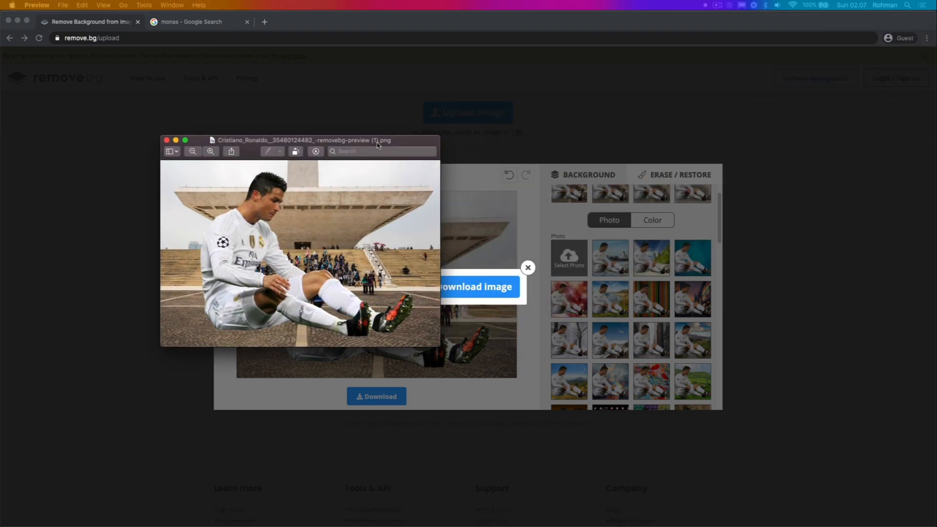
left_click(165, 140)
left_click(523, 268)
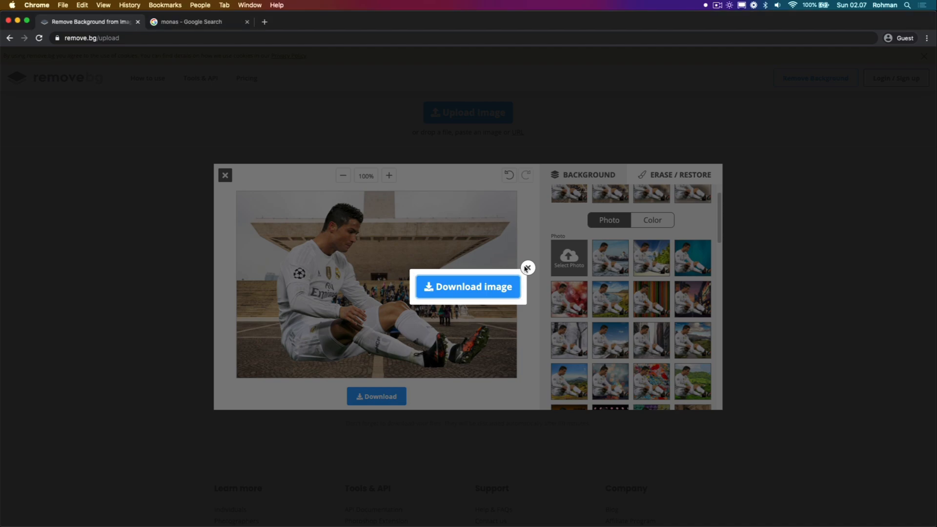
left_click(523, 268)
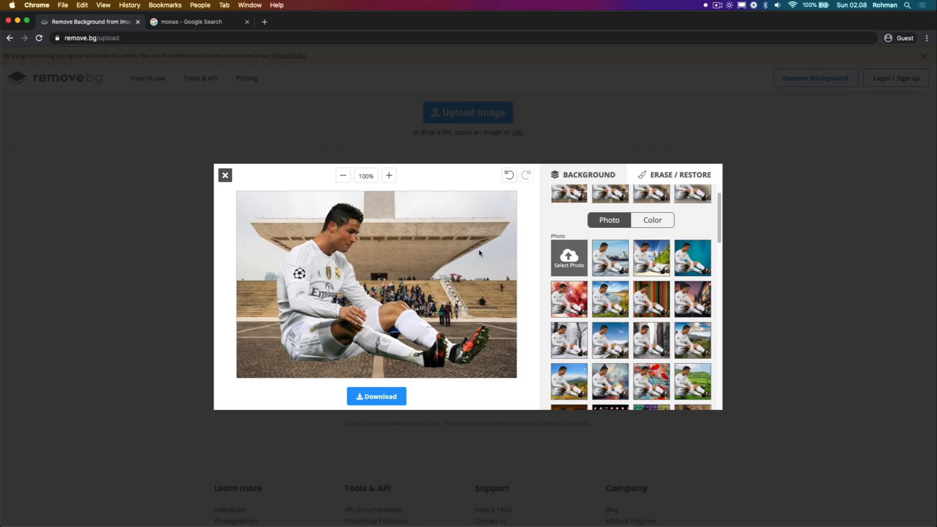
Try the red, indigo and purple solid colours as the photo's background and settle on deep violet.
scroll(602, 213, "up", 1)
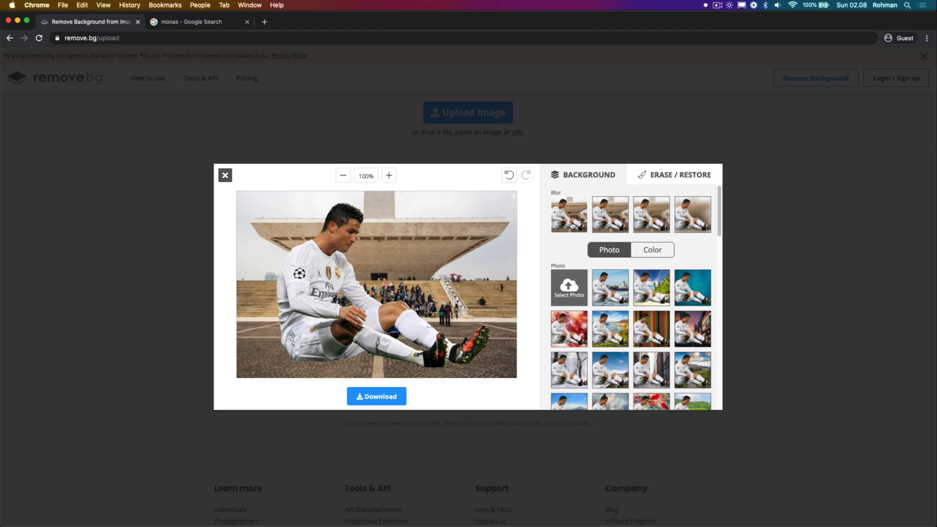
scroll(567, 249, "down", 4)
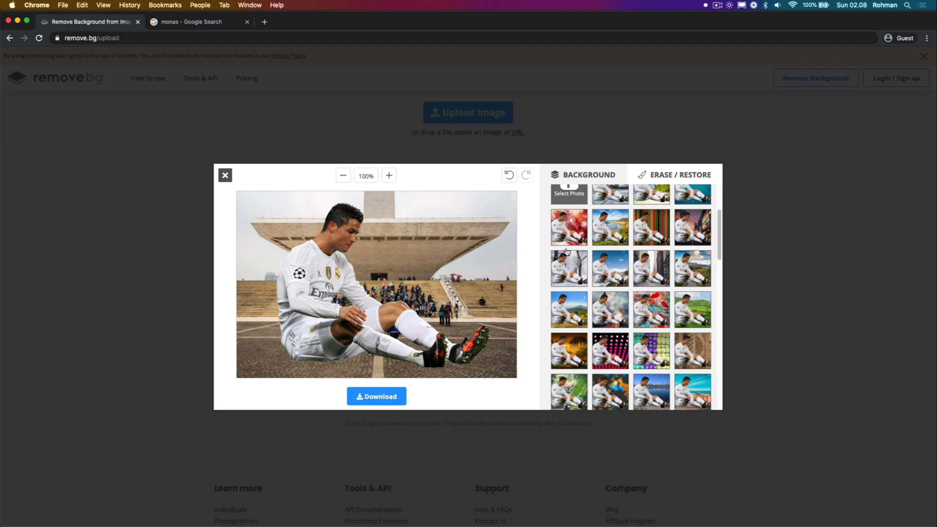
scroll(567, 251, "up", 4)
left_click(658, 251)
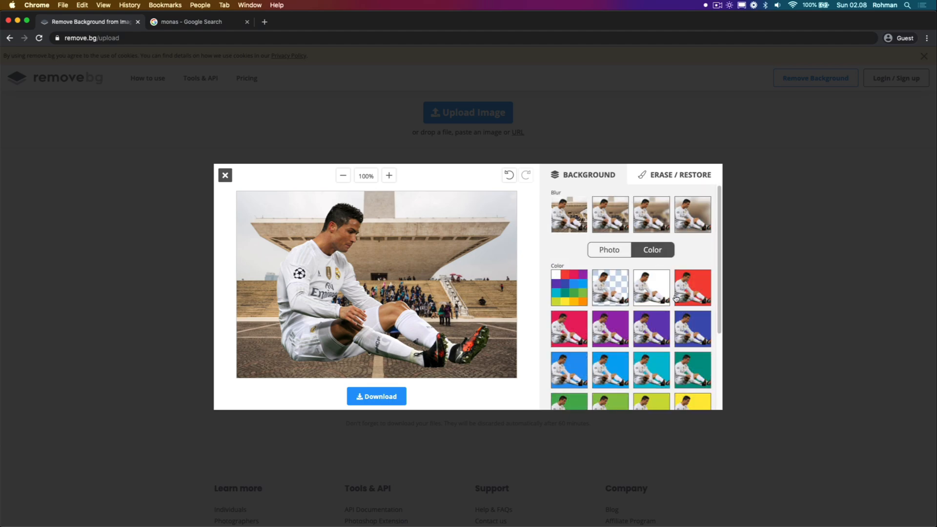
left_click(704, 297)
left_click(695, 326)
left_click(637, 329)
left_click(599, 330)
left_click(643, 333)
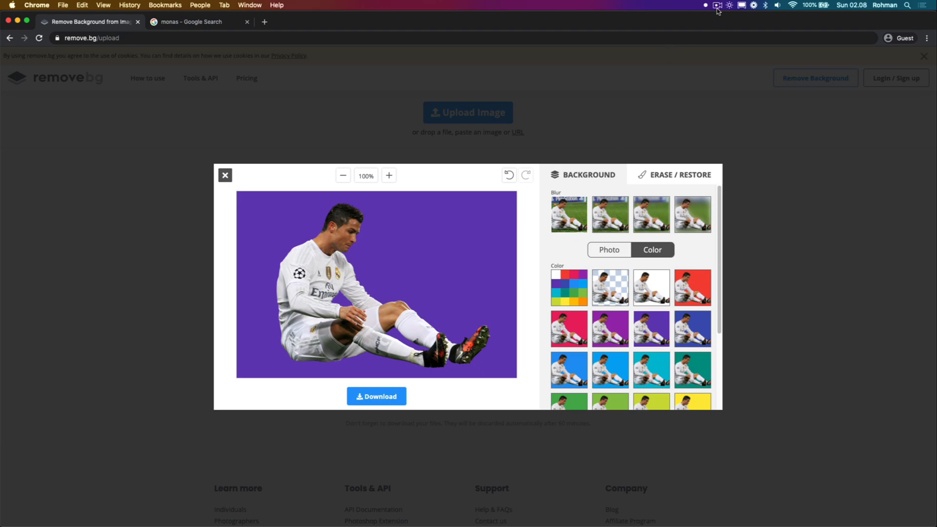
left_click(717, 5)
left_click(718, 25)
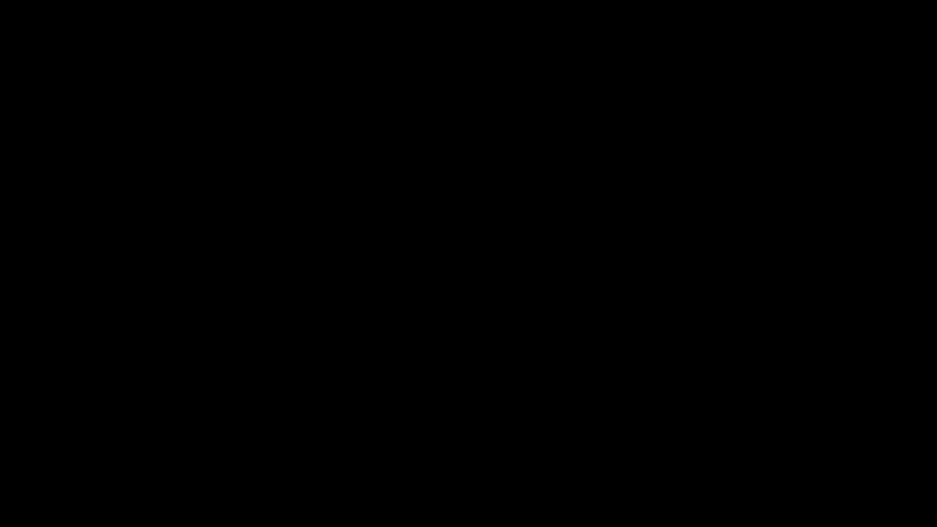